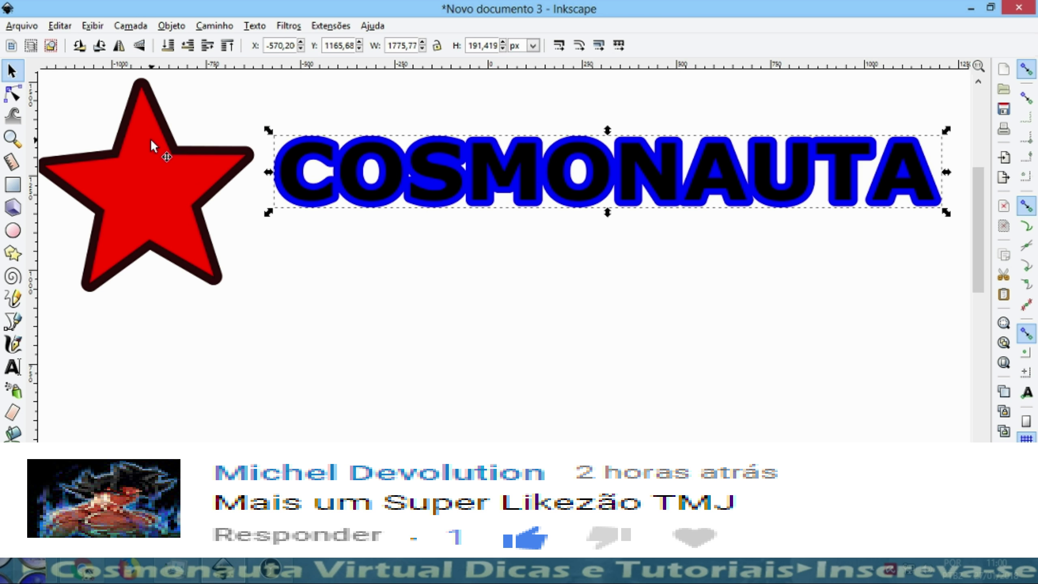
- Create a new blank document and select the Text tool
key(ctrl+n)
key(t)
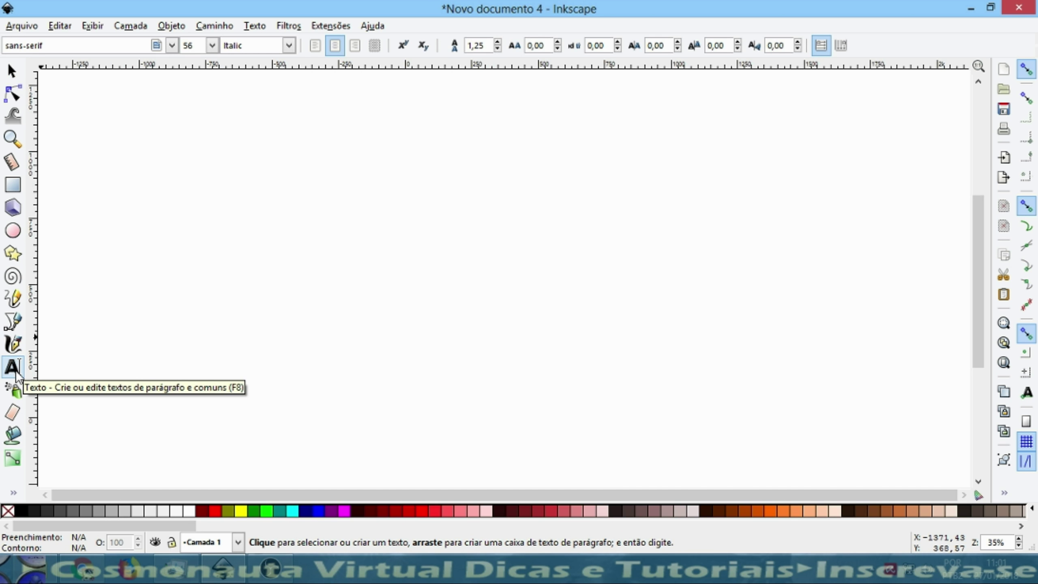
- Type COSMONAUTA on the page and set its font style to Bold
click(403, 195)
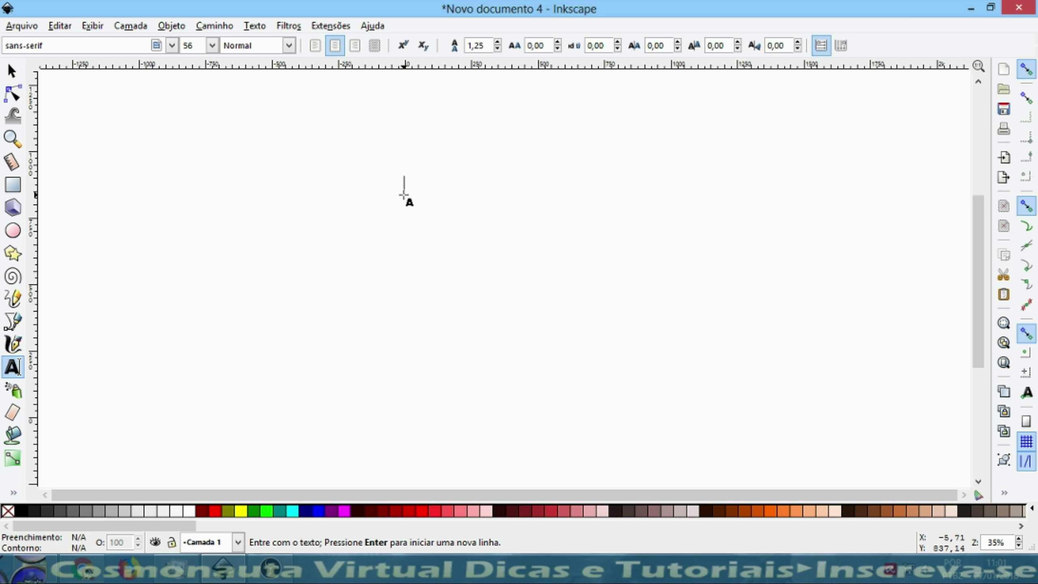
text(COSMONAUTA)
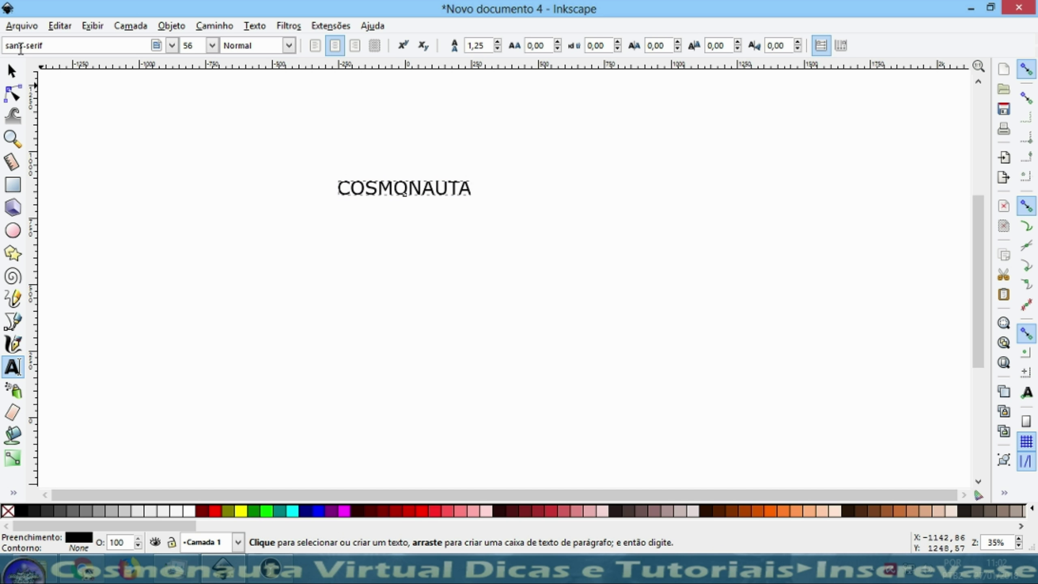
click(172, 45)
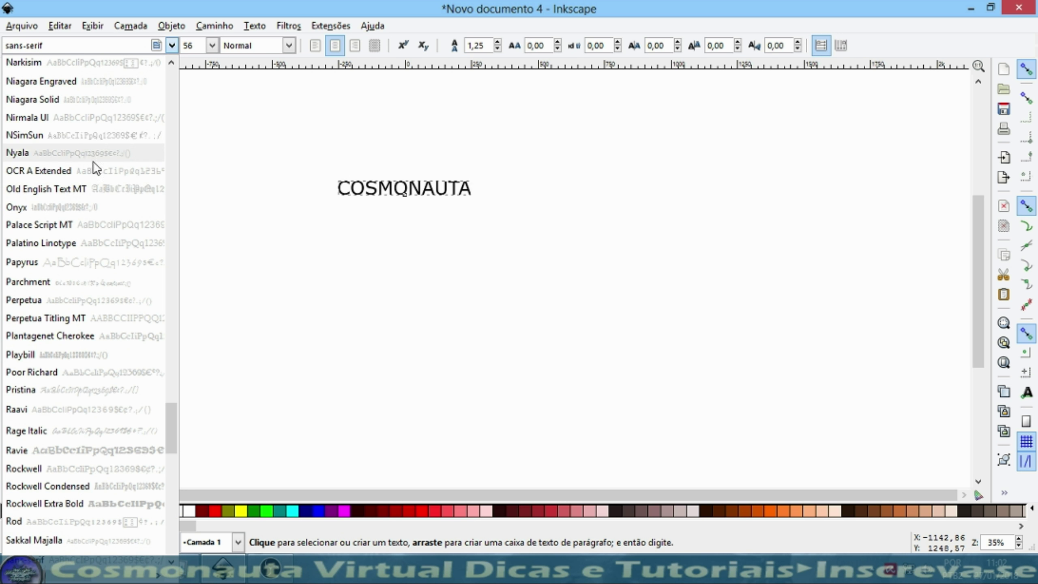
click(289, 45)
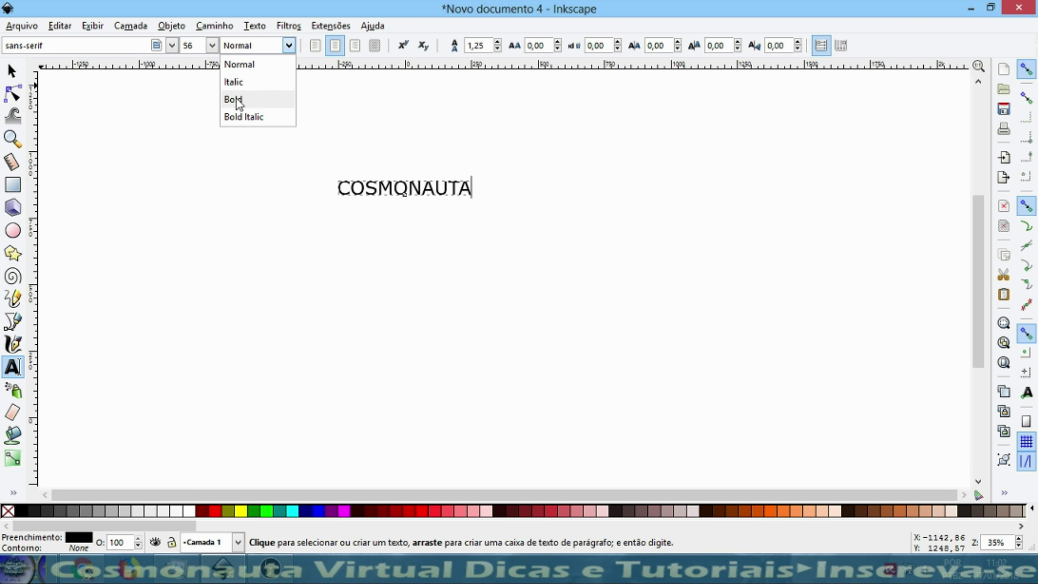
click(236, 99)
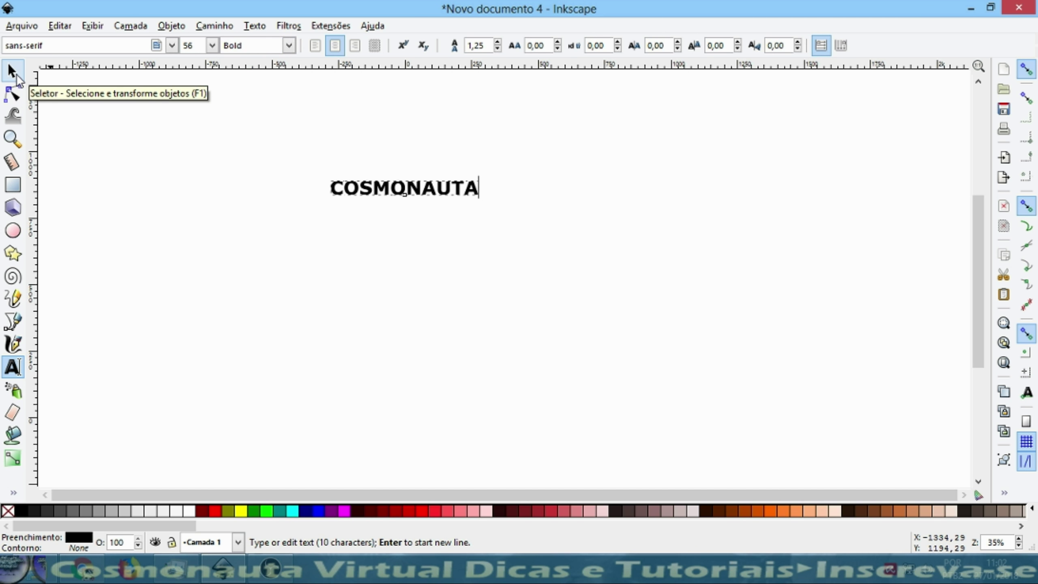
click(17, 76)
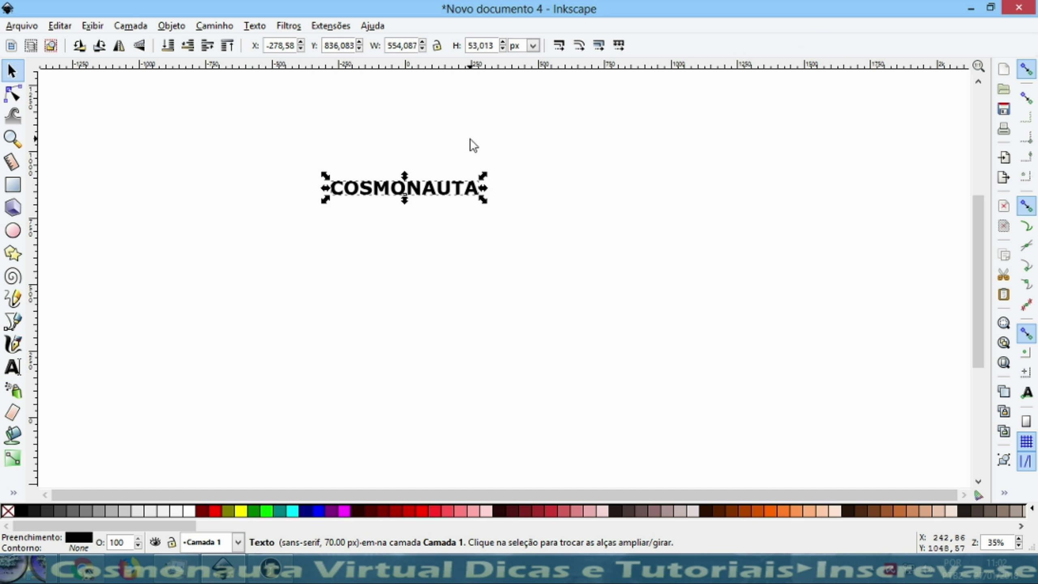
- Scale the bold COSMONAUTA text up to about 2108 px wide
drag(480, 201, 791, 235)
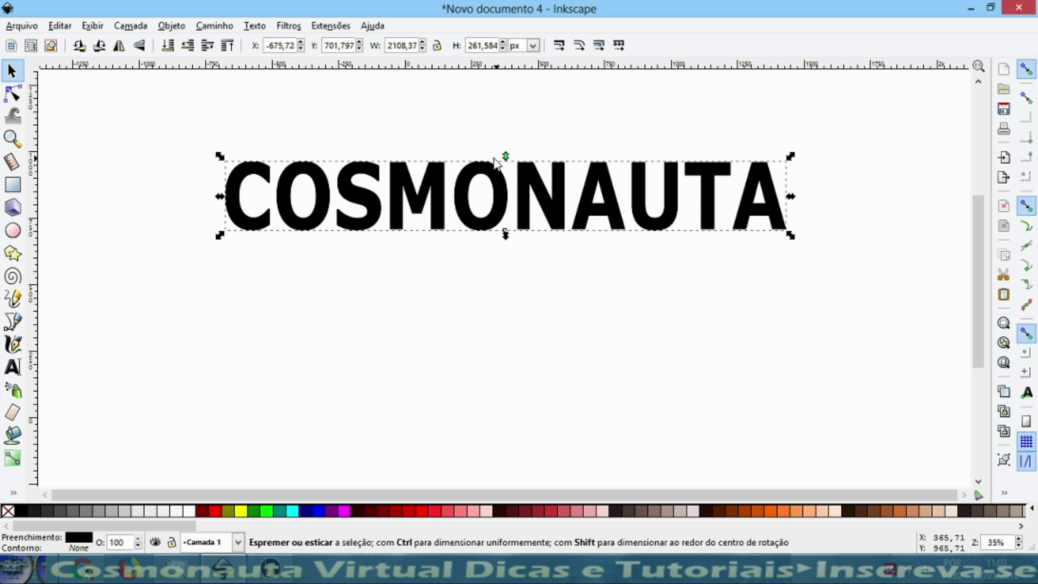
right_click(435, 187)
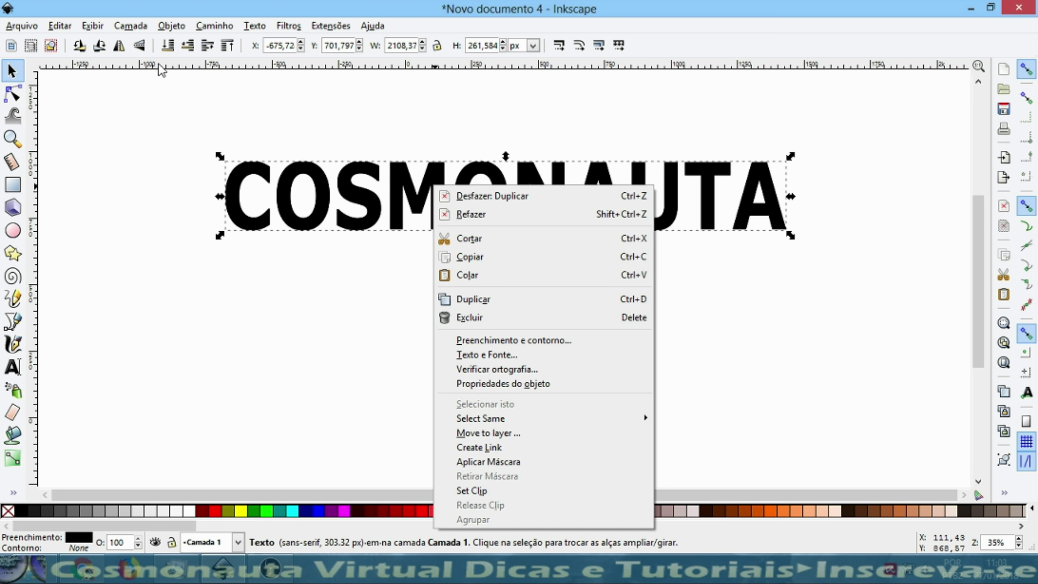
- Duplicate COSMONAUTA, test-move the copy, then undo so it sits over the original
click(59, 26)
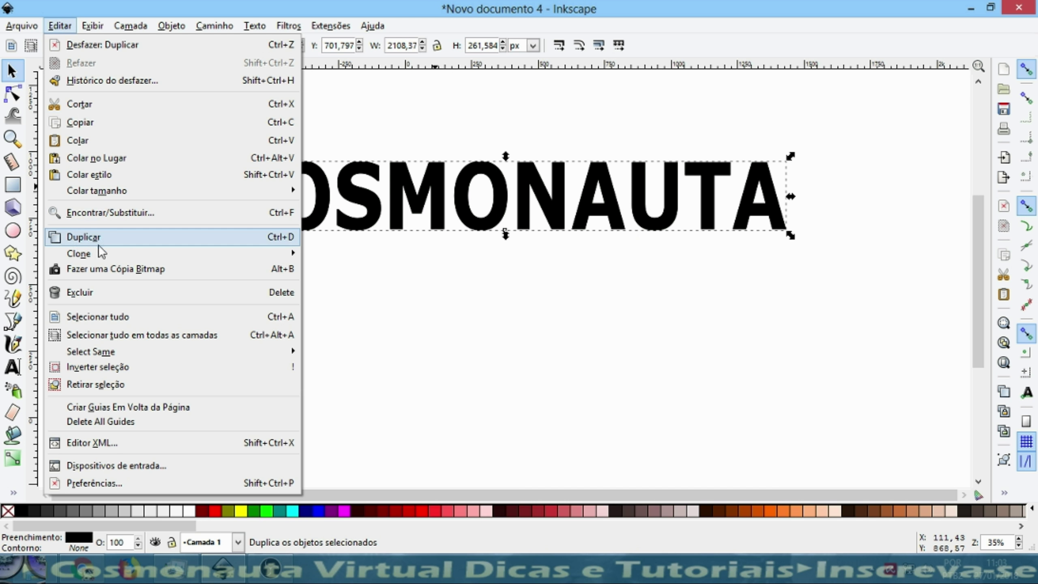
click(529, 192)
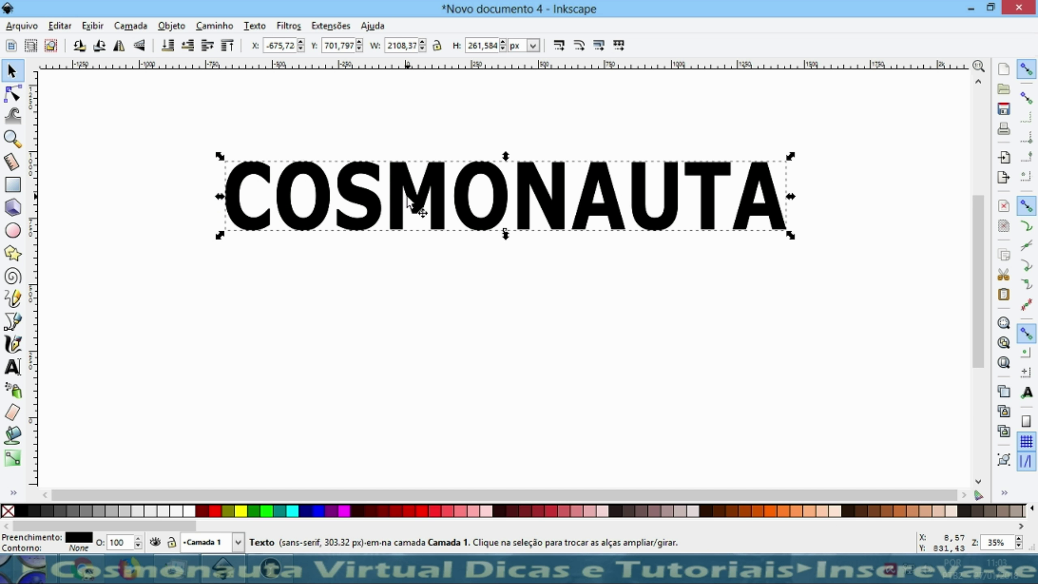
key(ctrl+d)
drag(403, 183, 404, 272)
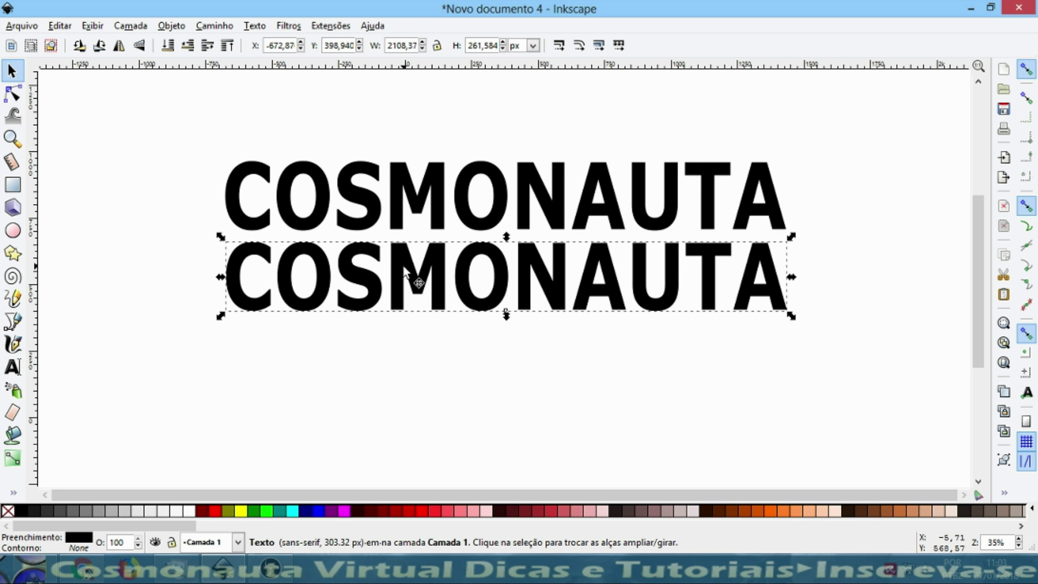
key(ctrl+z)
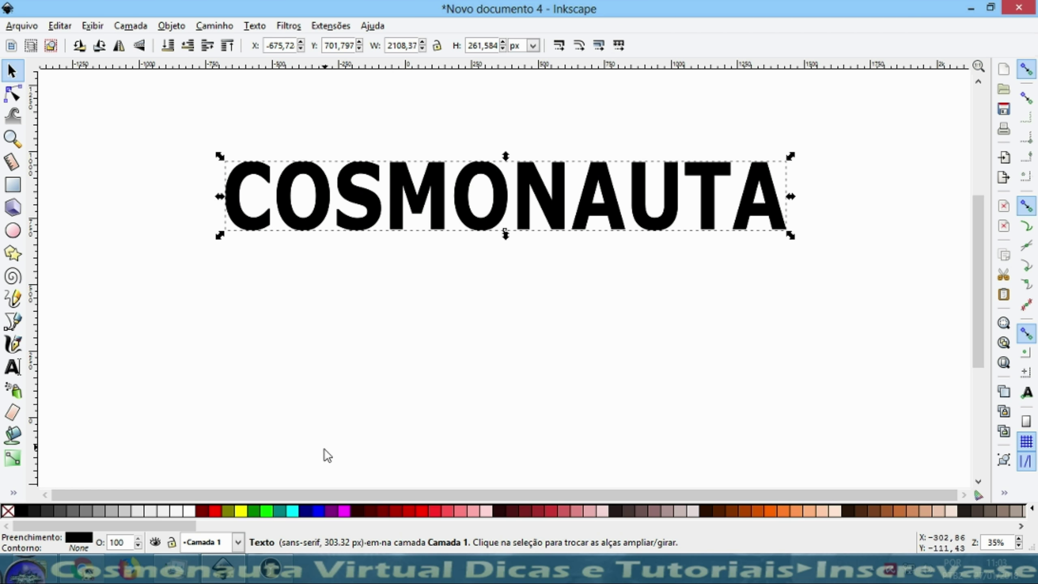
- Fill the top COSMONAUTA copy blue and convert it to a dynamic offset
click(319, 511)
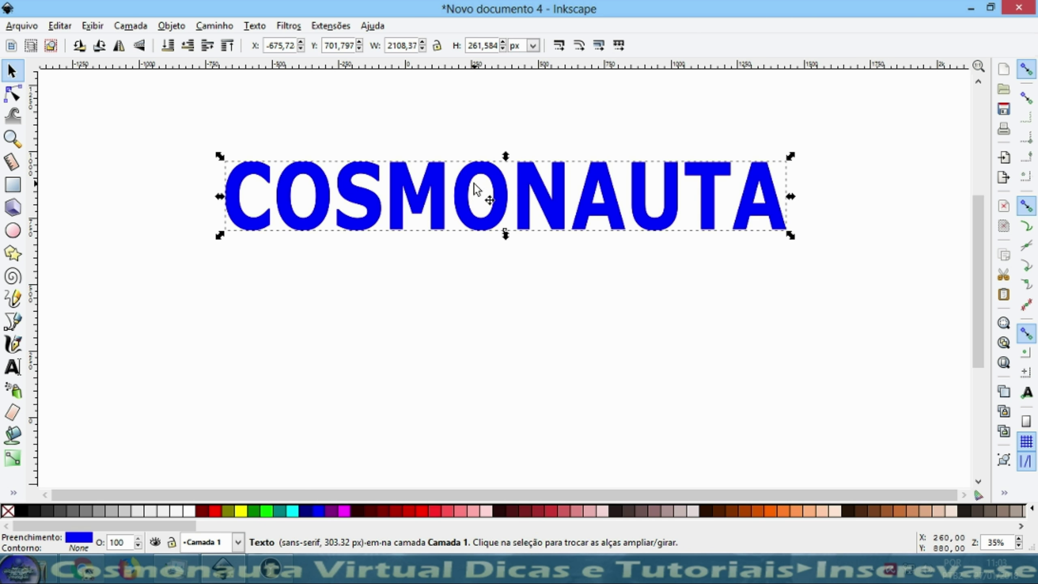
click(211, 25)
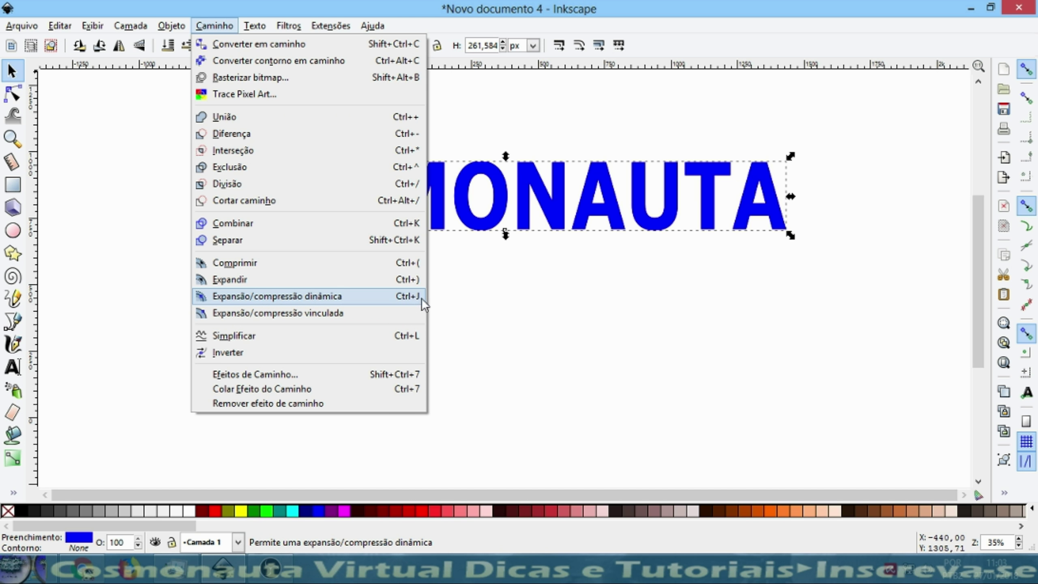
click(400, 296)
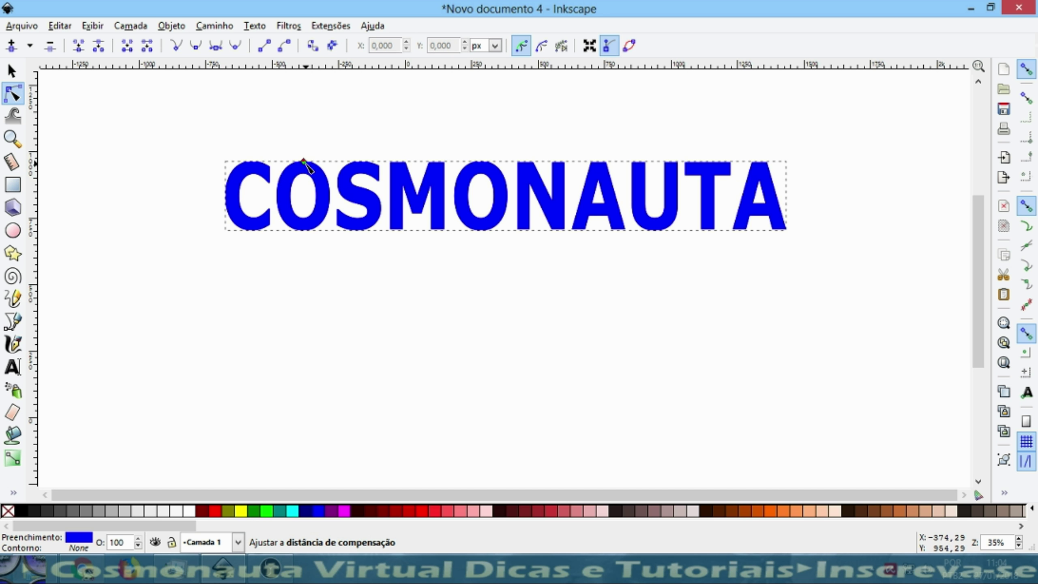
- Zoom in and drag the offset handle to thicken the blue letters
ctrl+scroll(305, 164, up, 1)
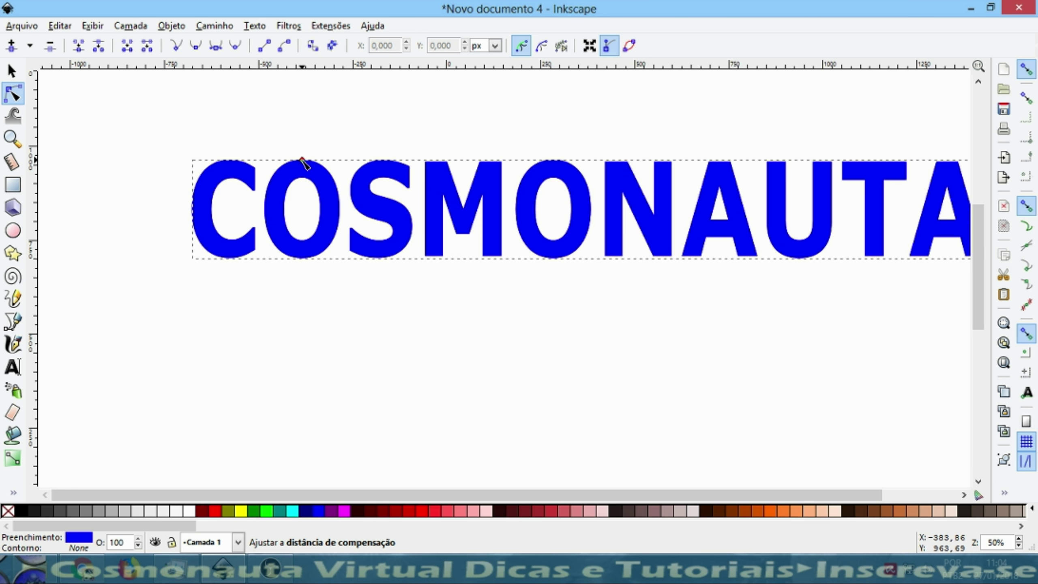
mouse_move(304, 162)
mouse_down()
mouse_move(302, 149)
mouse_move(306, 167)
mouse_up()
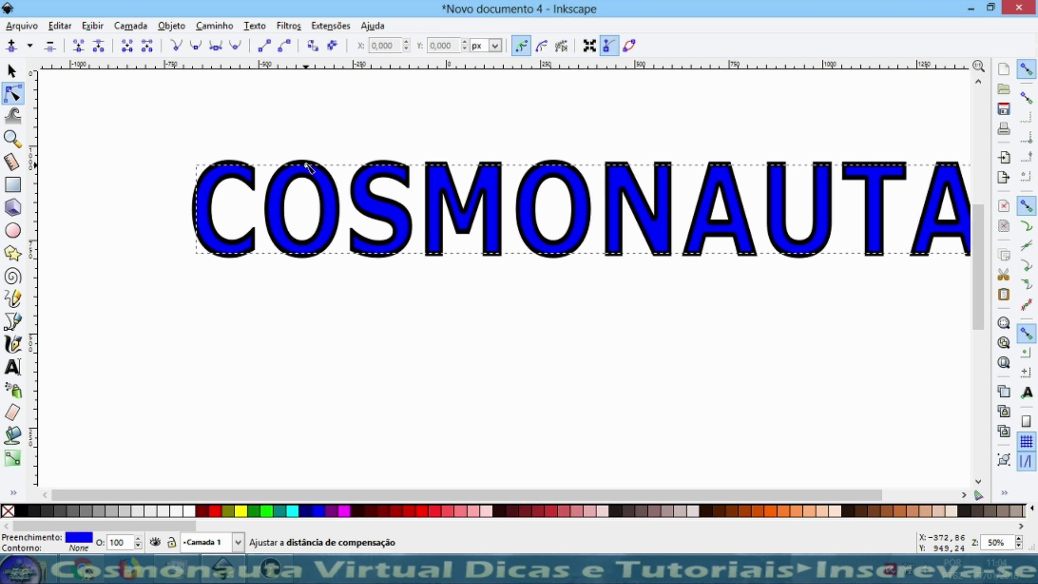
drag(308, 165, 310, 154)
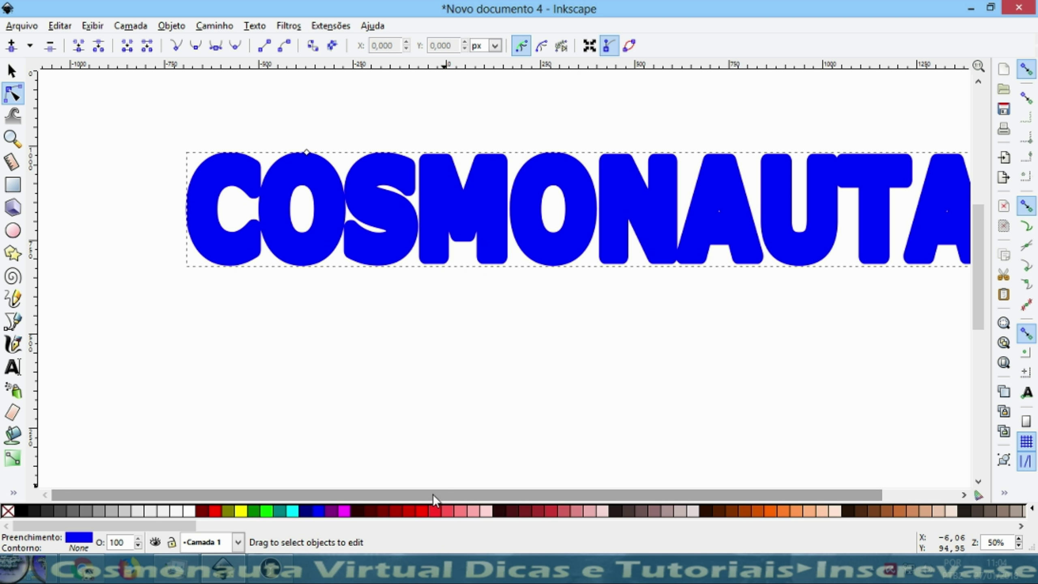
drag(432, 494, 446, 493)
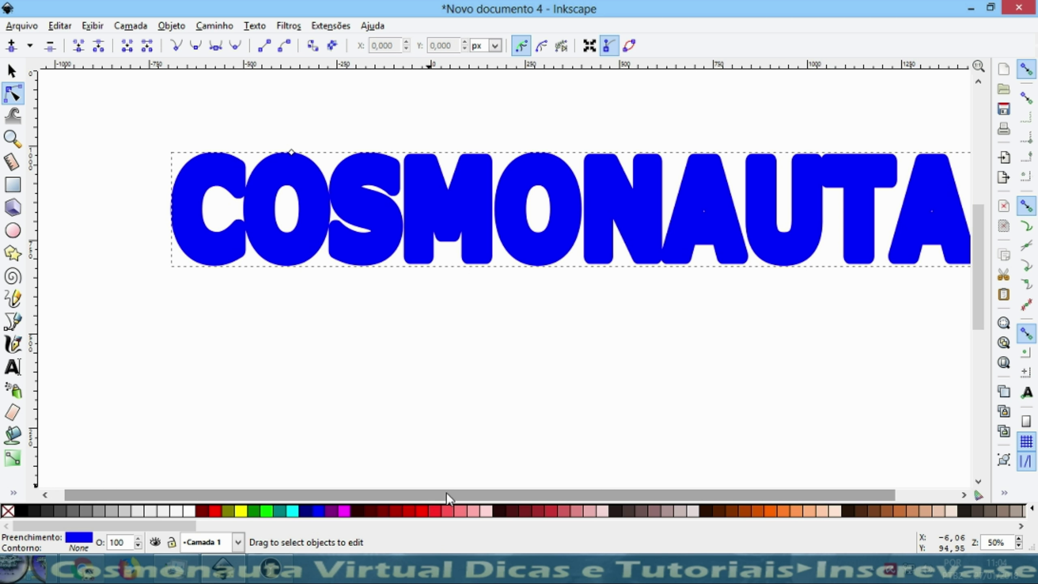
- Lower the blue offset one step behind the black text and widen it slightly
click(10, 70)
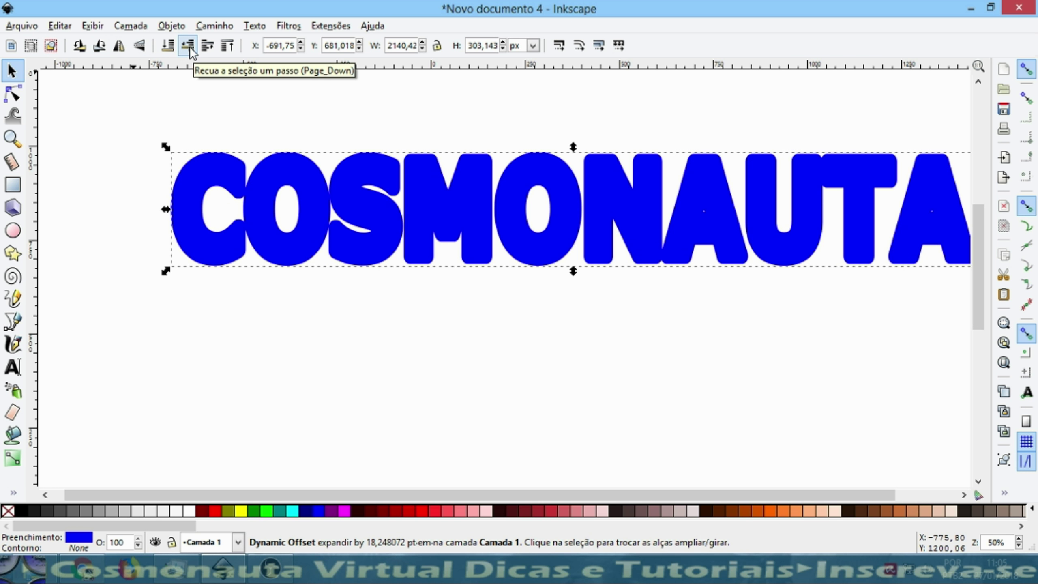
click(188, 46)
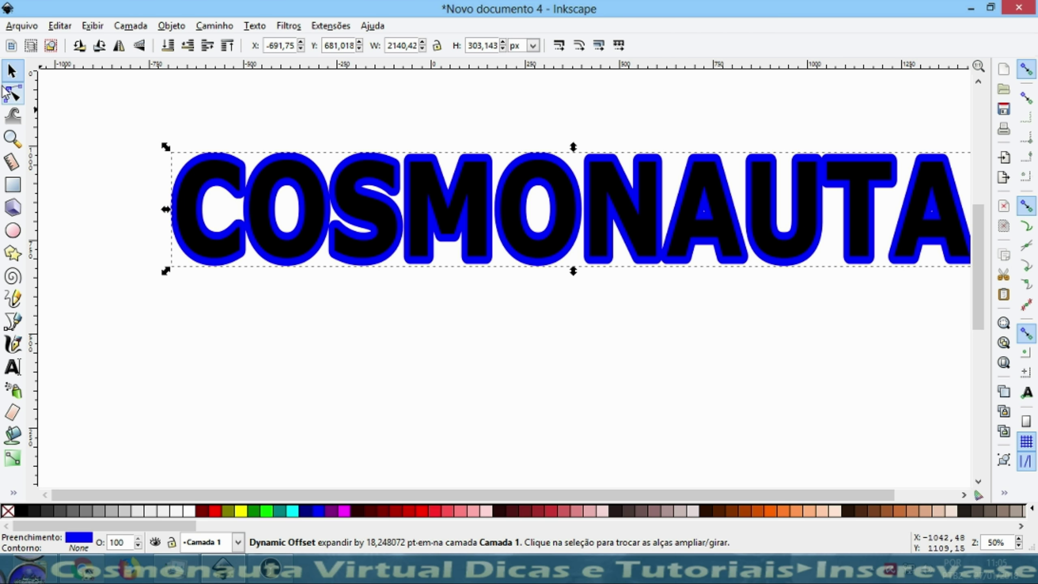
click(13, 96)
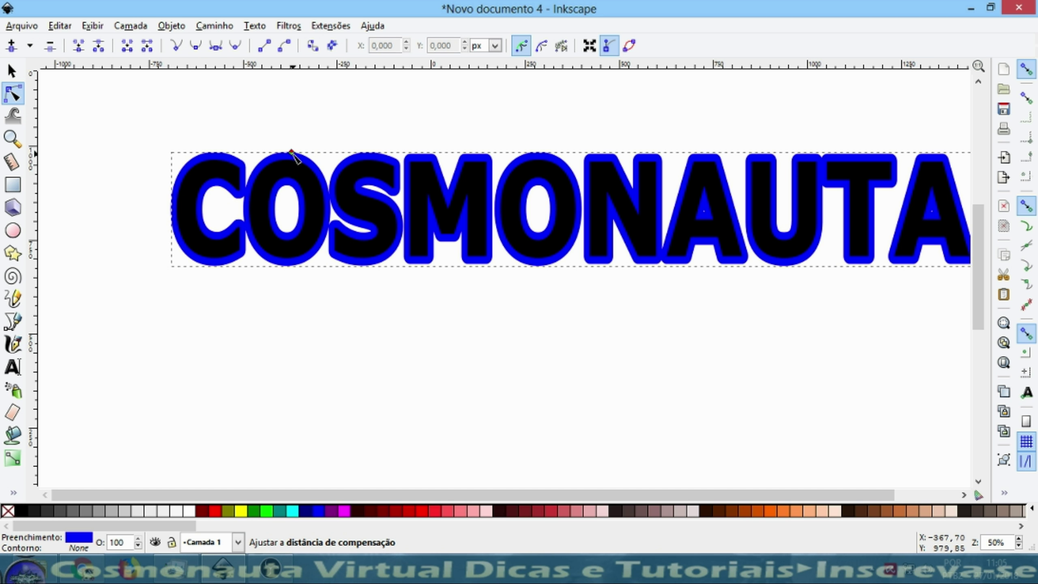
drag(291, 152, 291, 149)
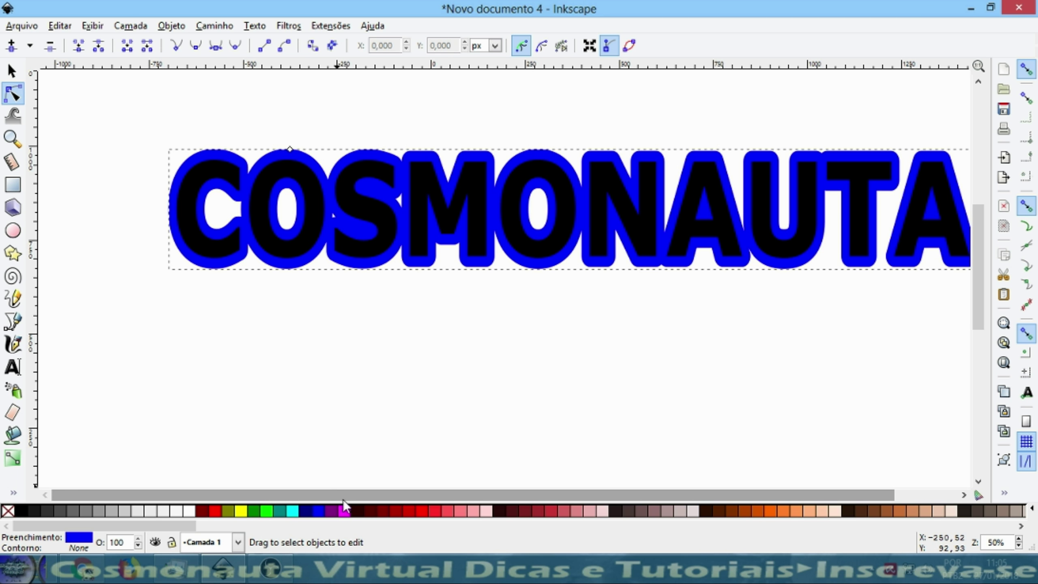
drag(350, 496, 364, 497)
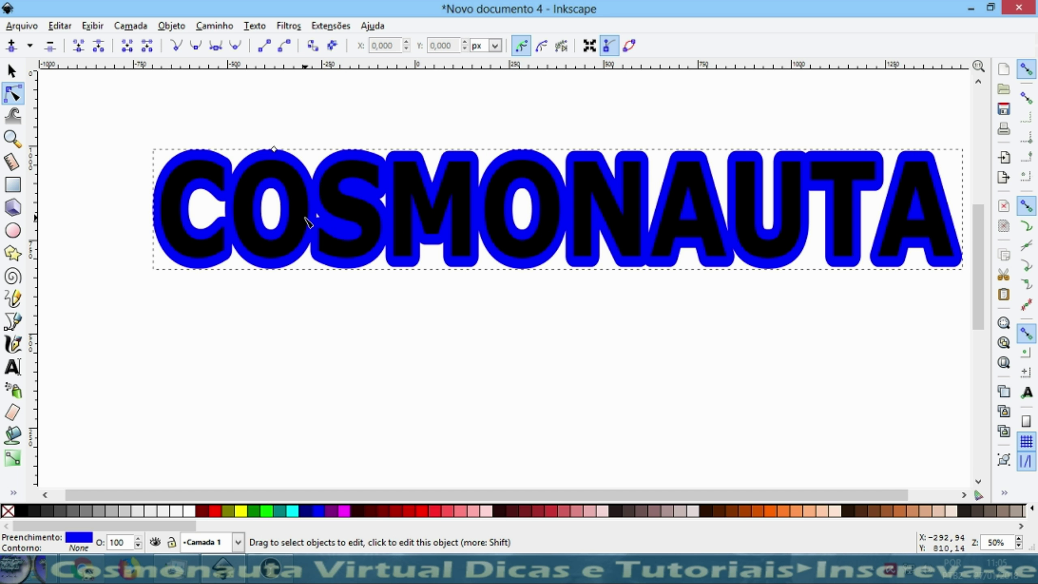
- Test-move the black text, undo, then shift-select it together with the blue offset
click(11, 72)
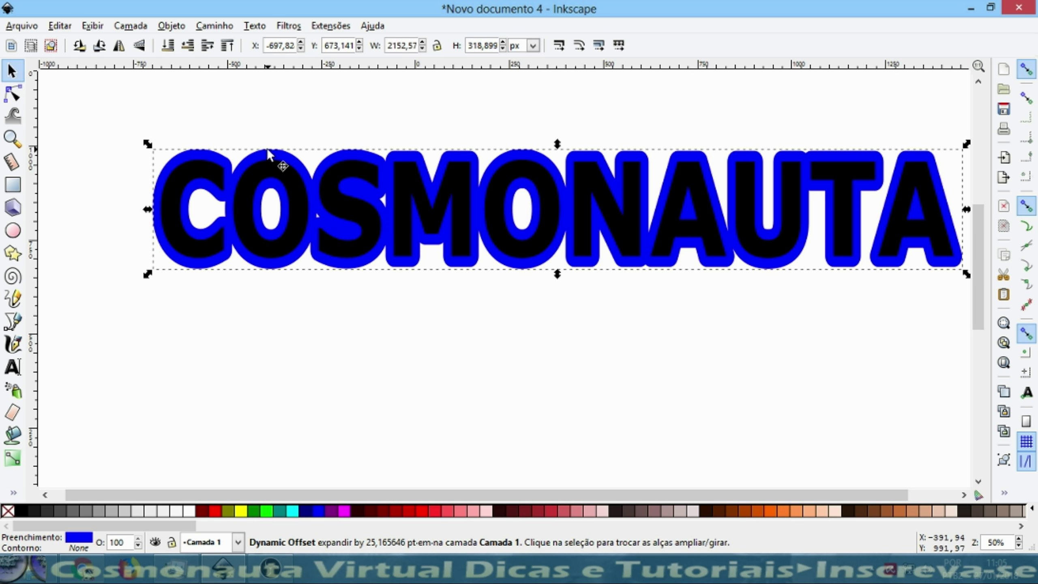
drag(330, 188, 331, 304)
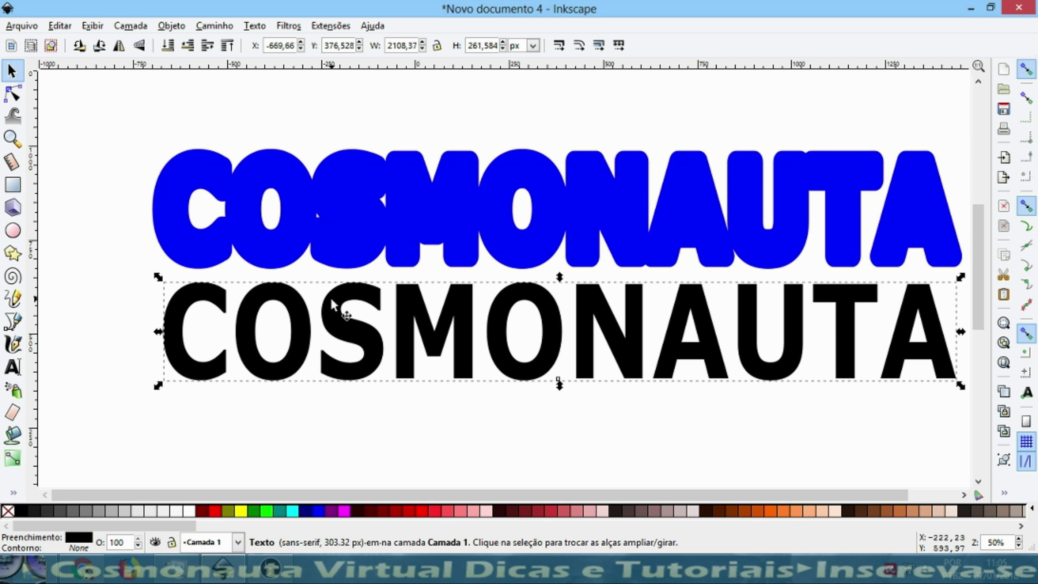
key(ctrl+z)
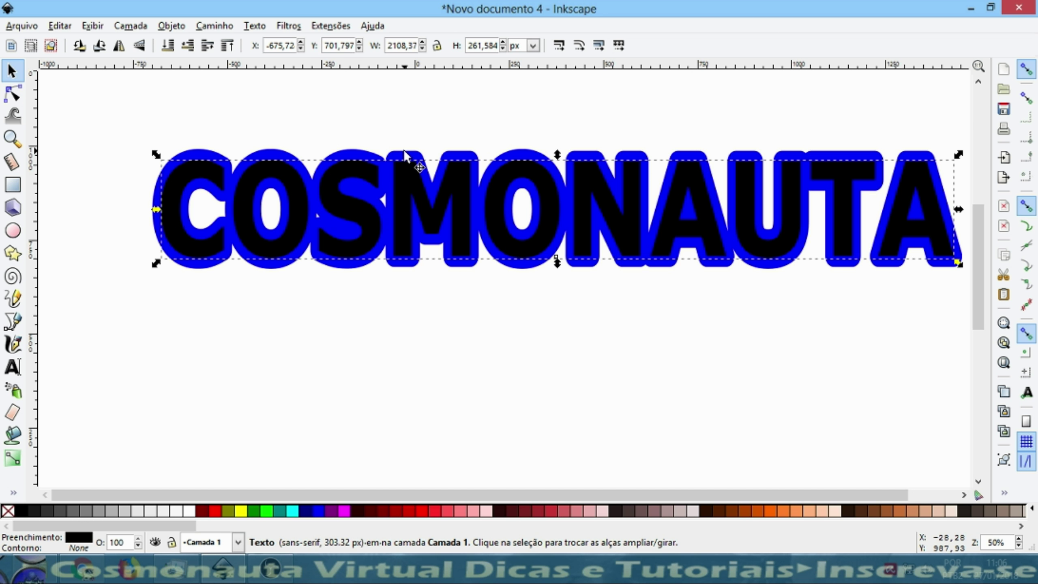
key(shift)
shift+click(405, 155)
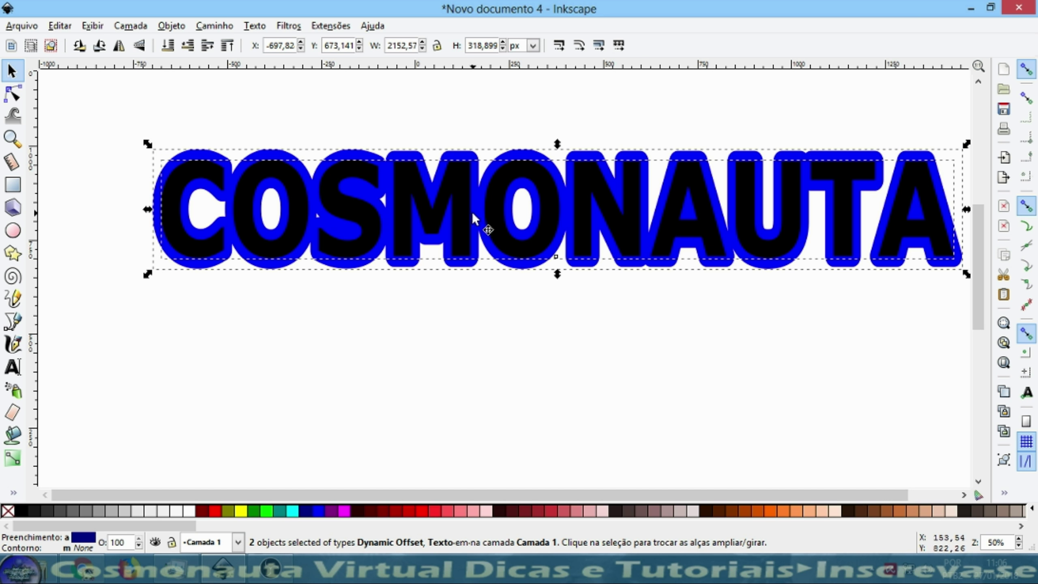
- Group text and blue outline, shrink to about 1221 px wide, and place upper right
click(177, 25)
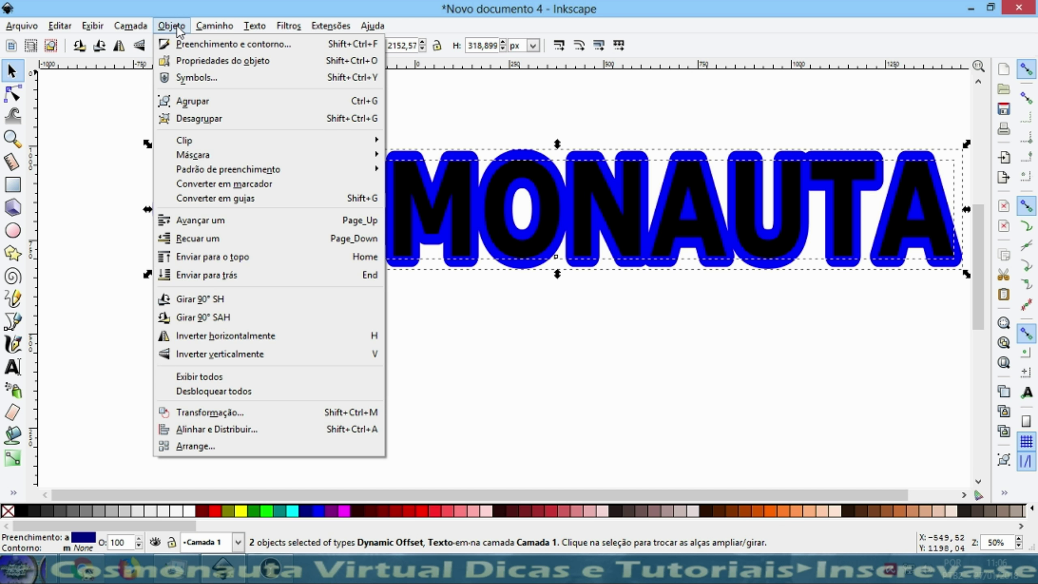
click(192, 102)
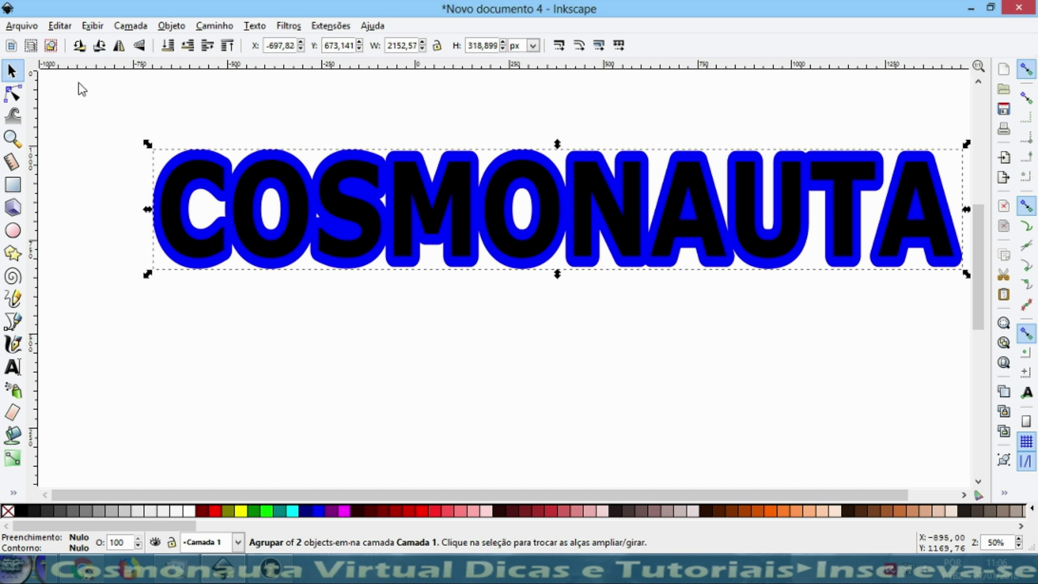
drag(495, 195, 438, 212)
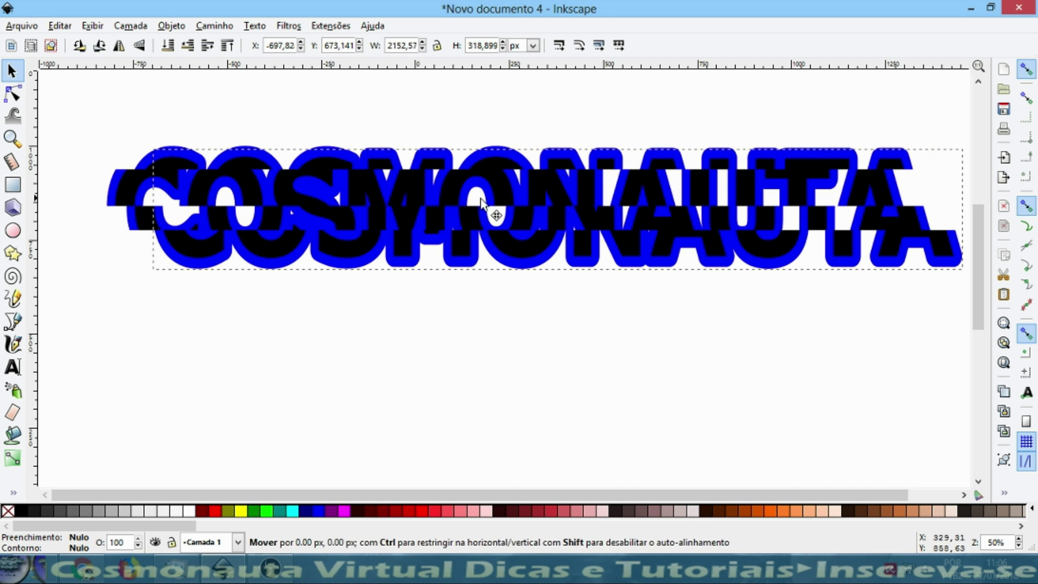
drag(93, 162, 440, 244)
drag(632, 278, 658, 183)
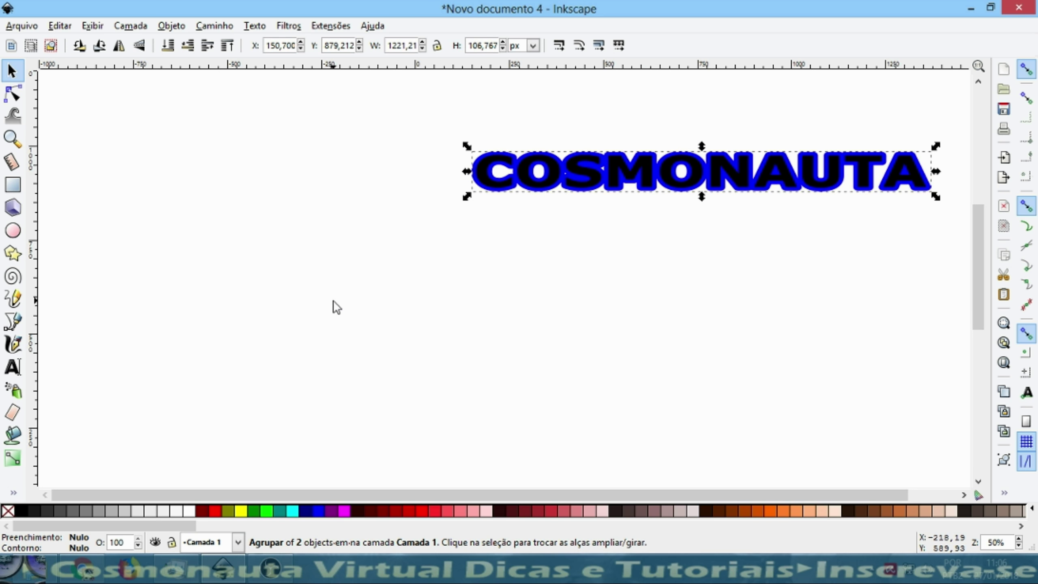
- Draw a large star left of the text, duplicate it in place, and fill the copy dark maroon
click(14, 257)
drag(177, 196, 266, 303)
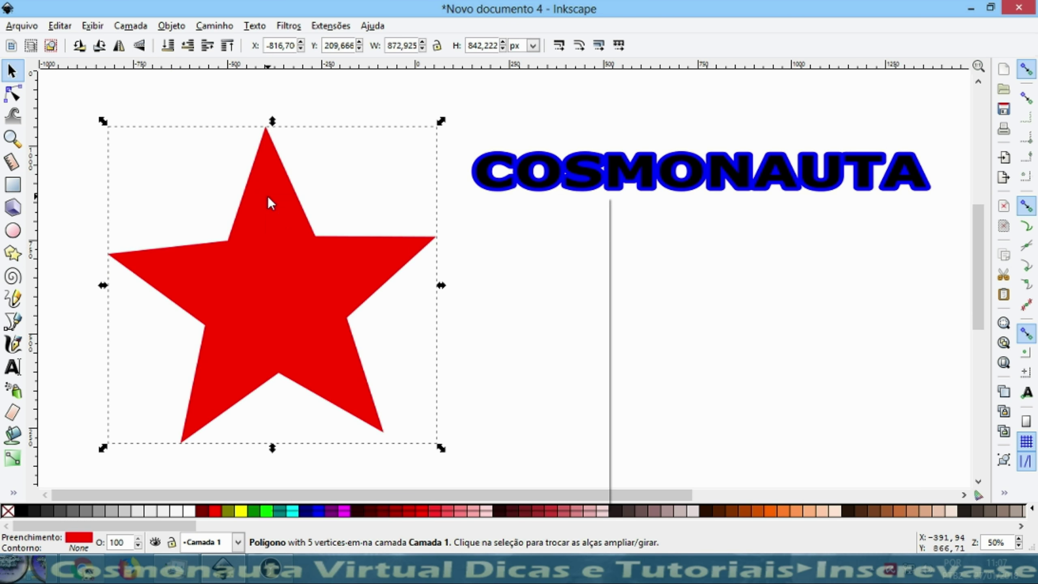
right_click(267, 196)
click(300, 306)
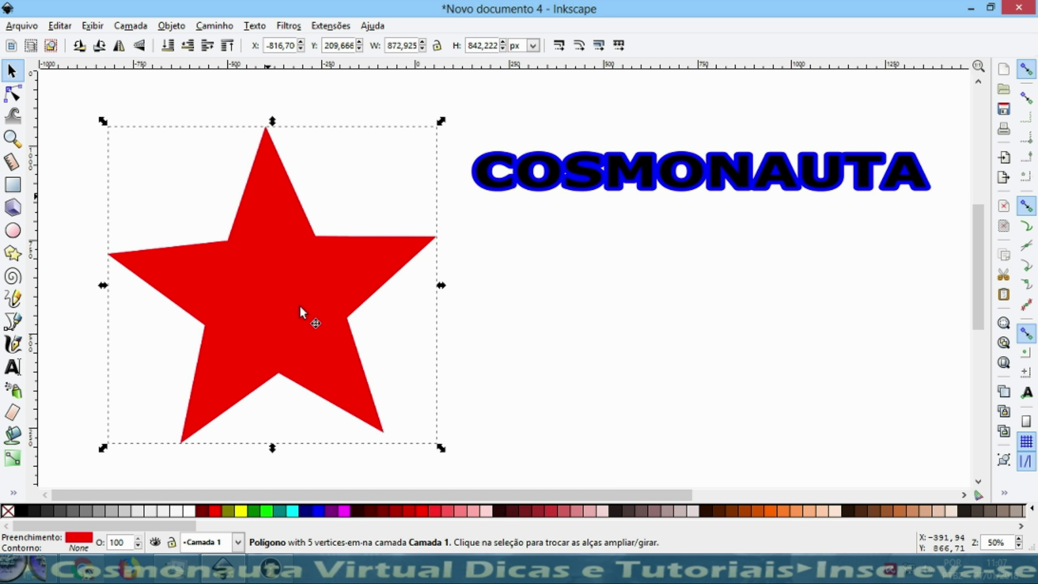
drag(300, 305, 373, 279)
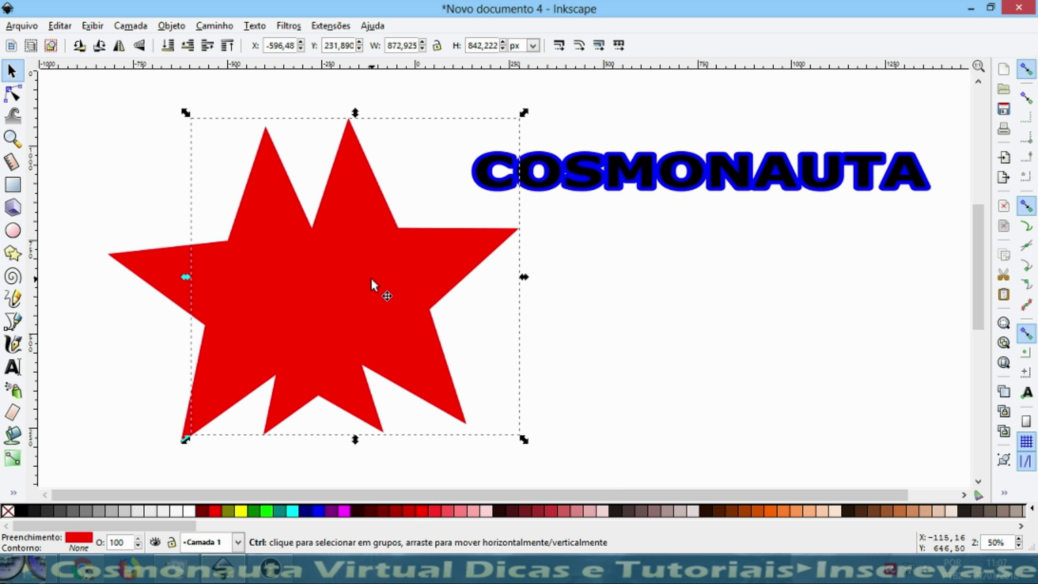
key(ctrl+z)
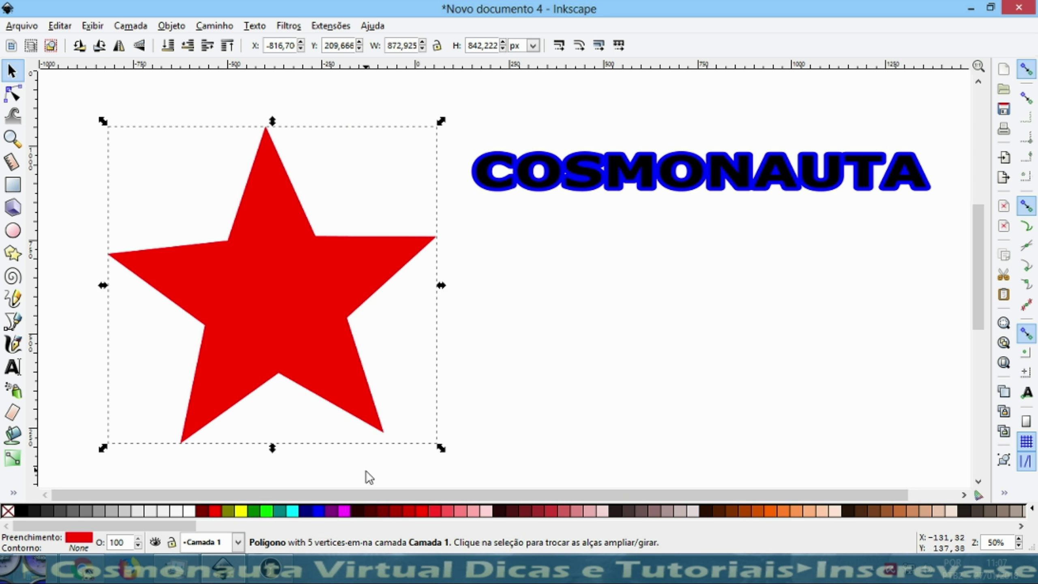
click(358, 510)
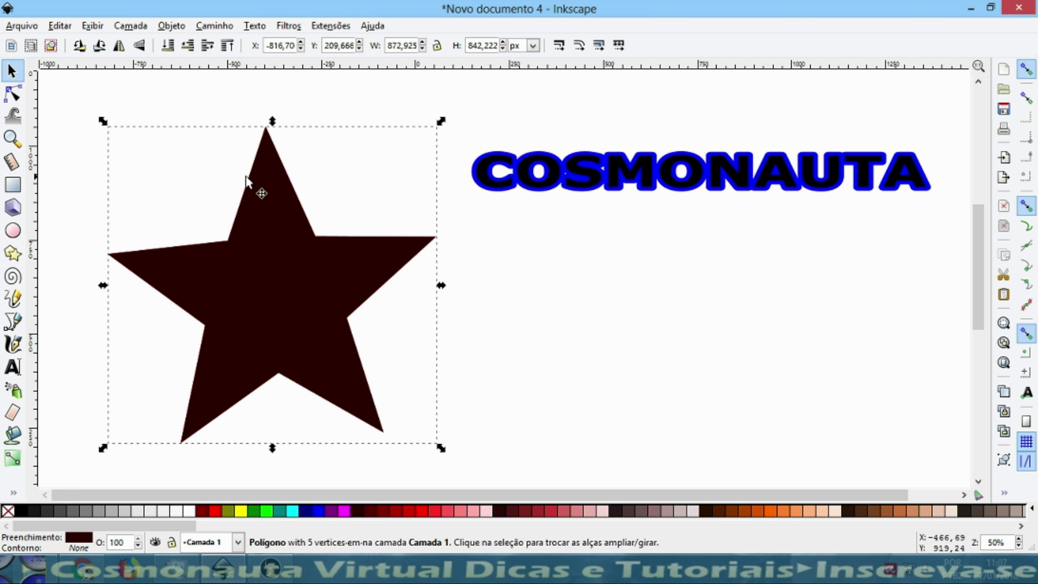
click(214, 26)
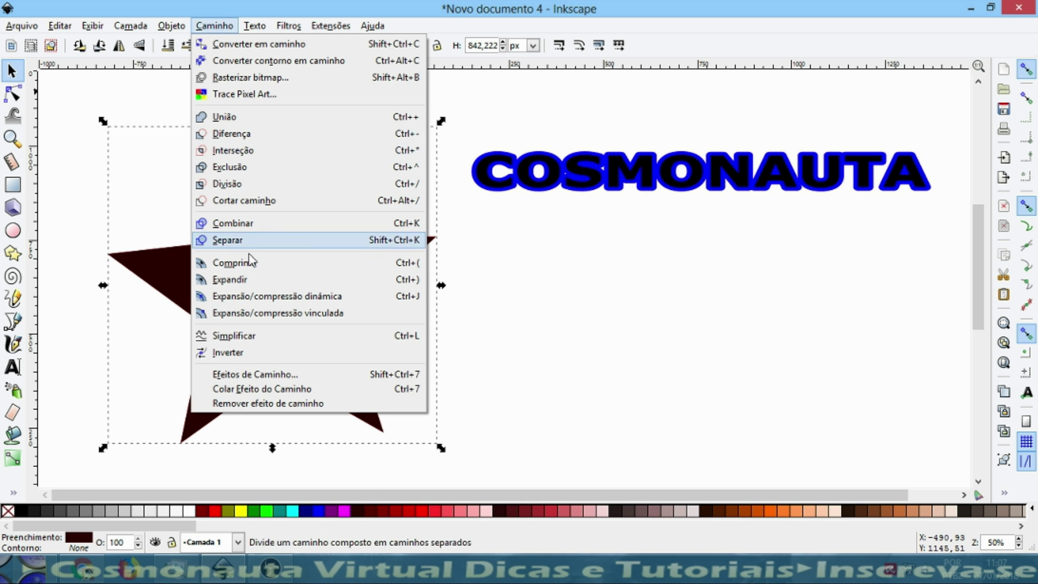
- Make the dark star copy a dynamic offset and enlarge it just beyond the red star
click(274, 295)
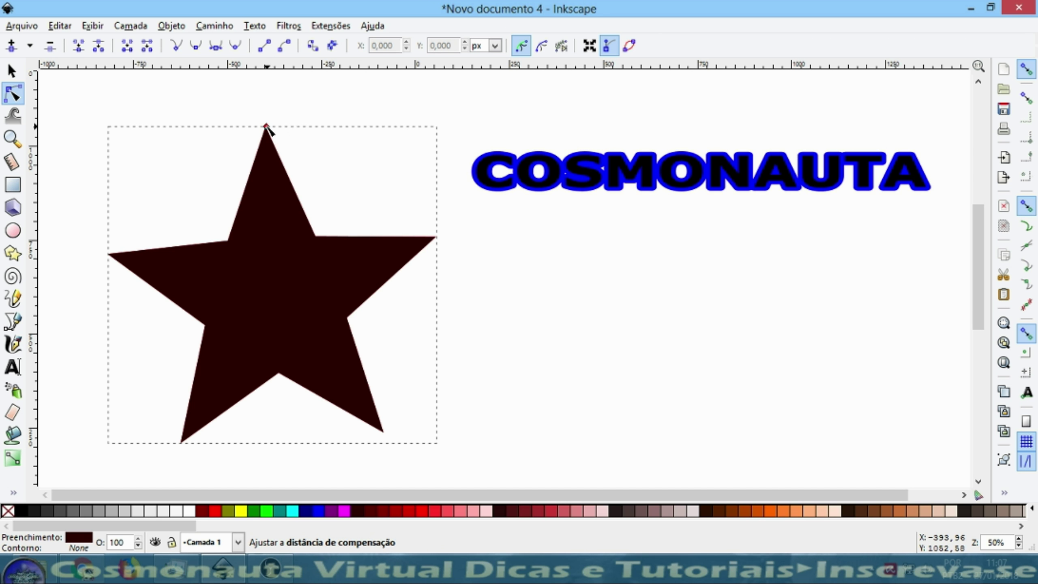
drag(265, 126, 264, 120)
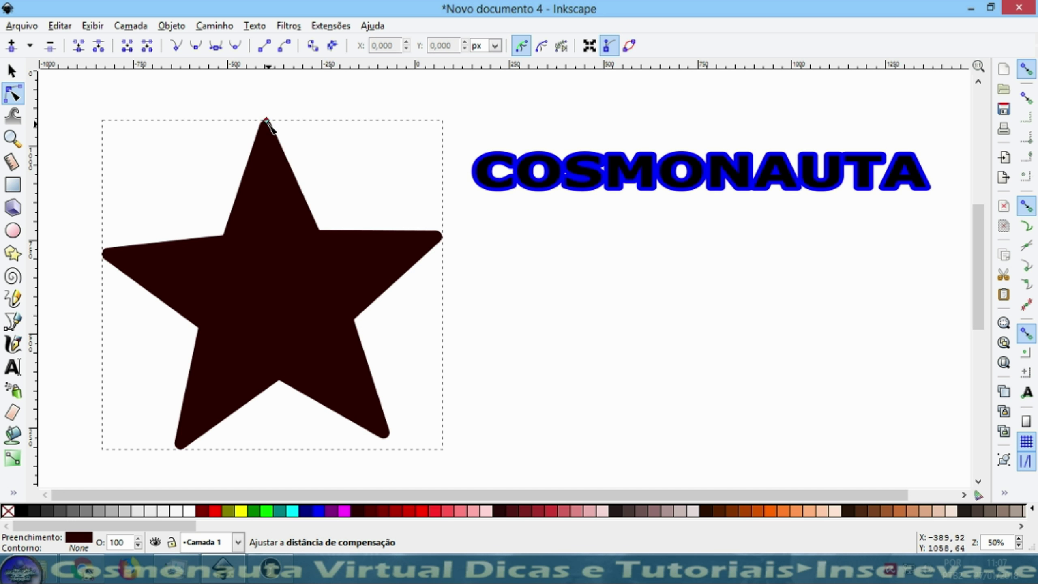
drag(267, 121, 280, 191)
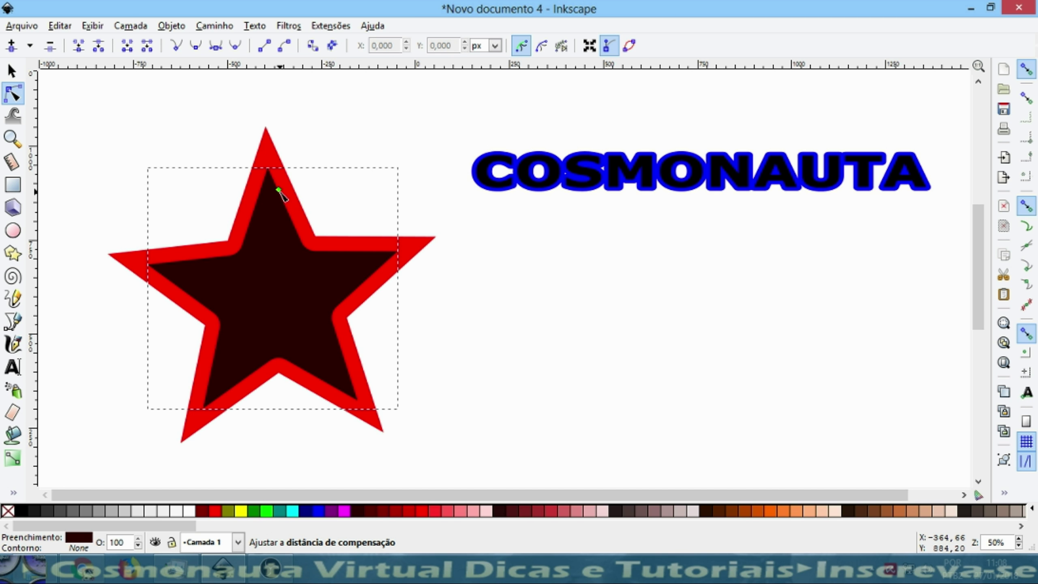
drag(278, 190, 276, 134)
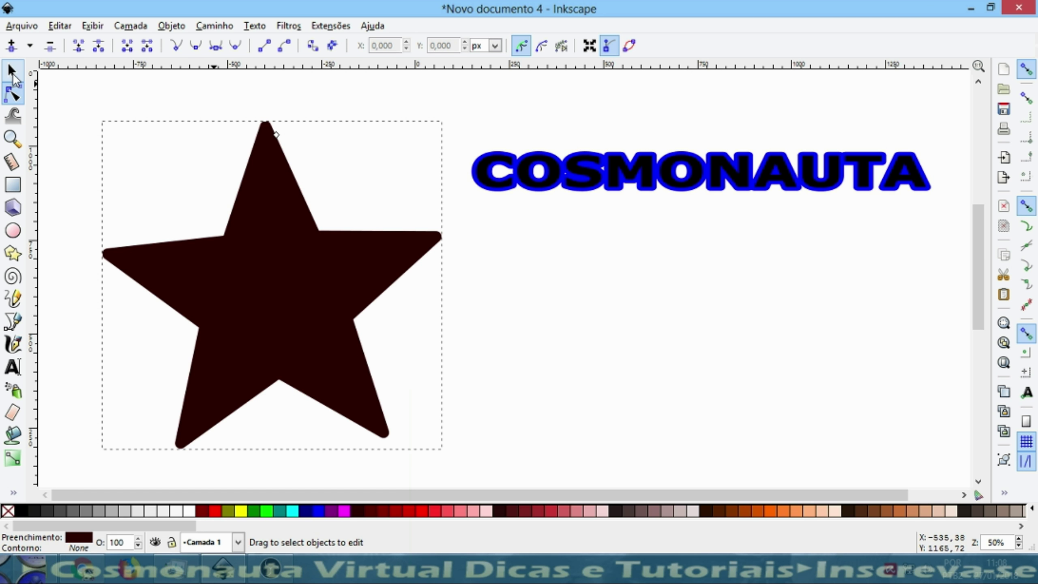
- Lower the dark offset star one step behind the red star and select both stars
click(11, 72)
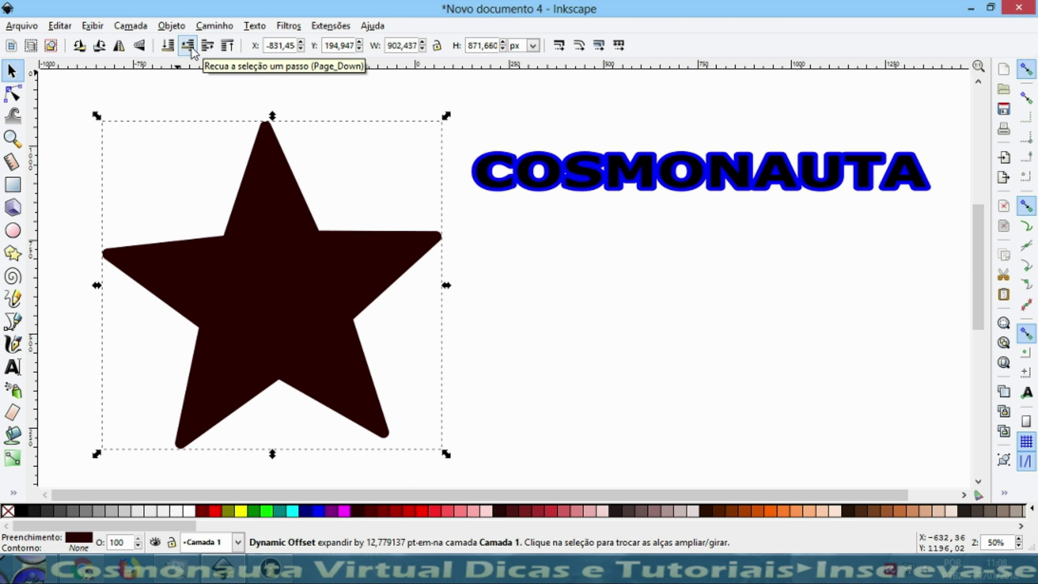
click(190, 46)
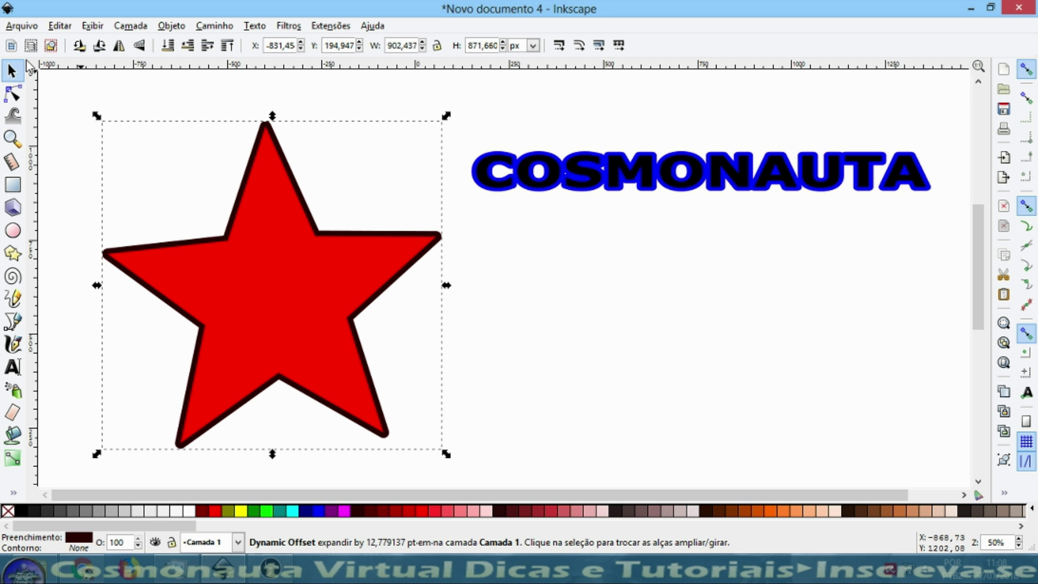
shift+click(281, 241)
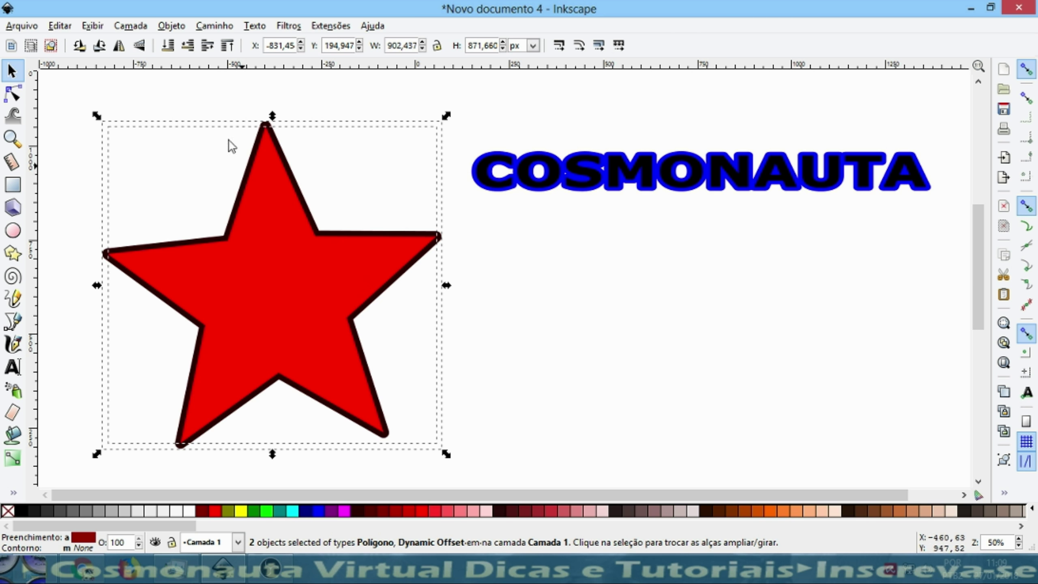
- Group the two stars, shrink the group to about 652 × 587 px, and place it left of COSMONAUTA
click(174, 27)
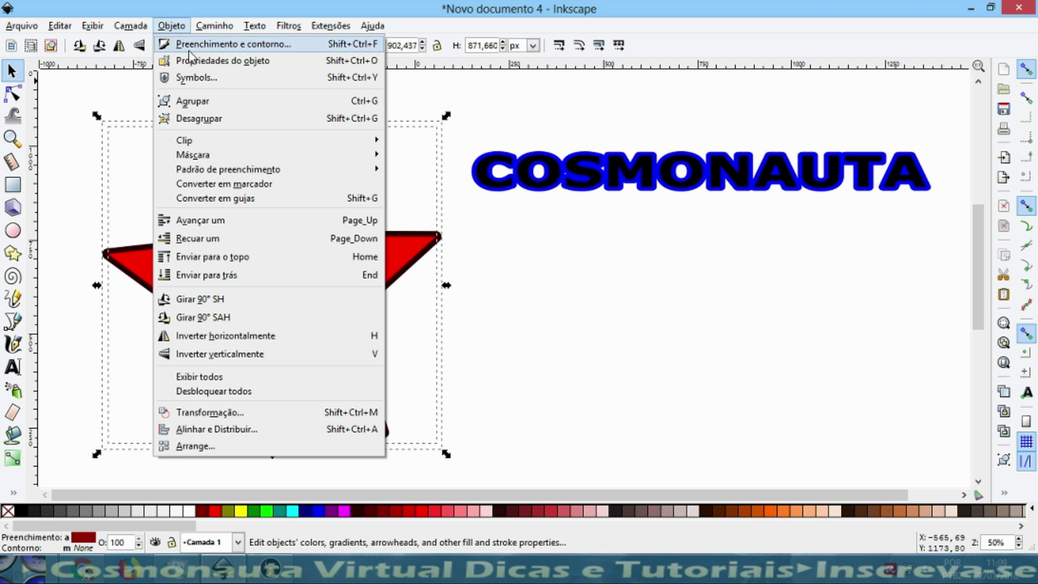
click(190, 102)
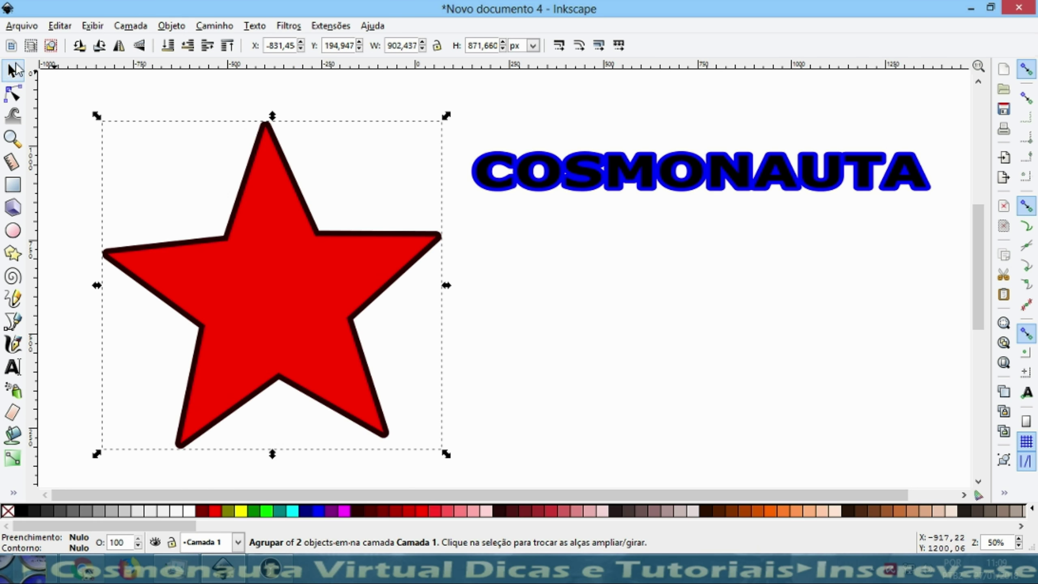
mouse_move(192, 224)
mouse_down()
mouse_move(475, 238)
mouse_move(309, 272)
mouse_up()
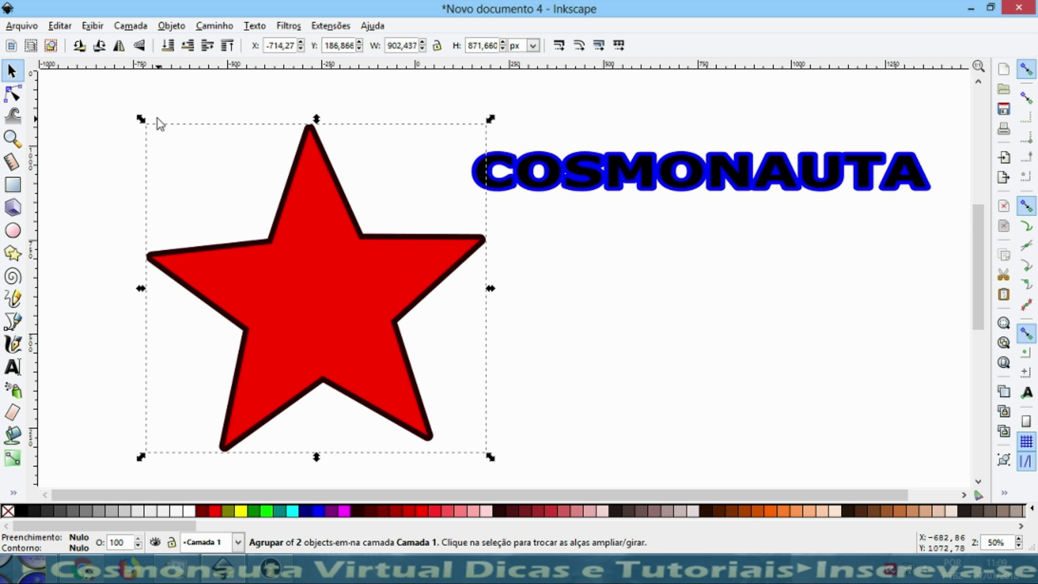
drag(142, 120, 238, 231)
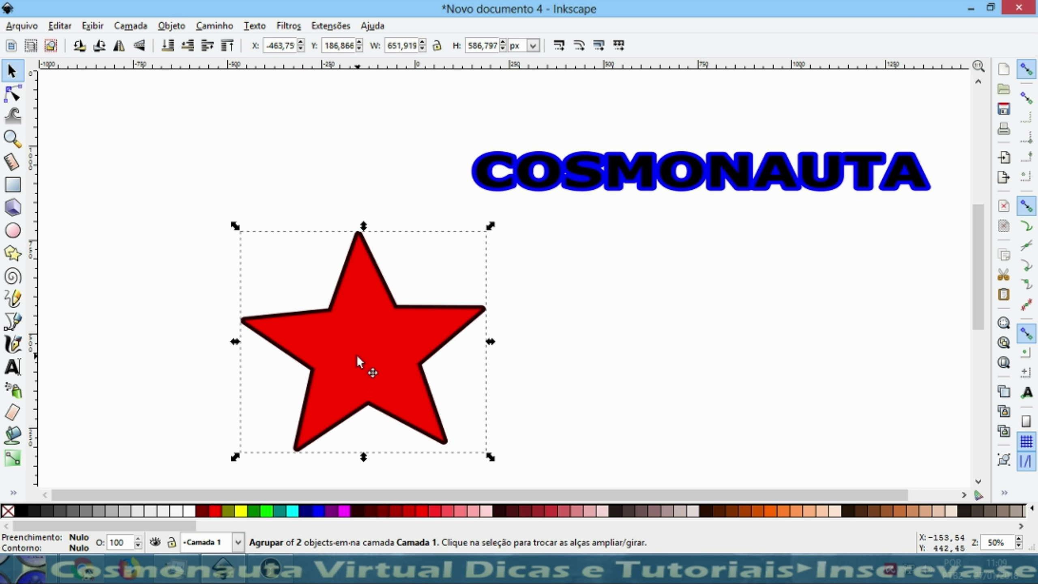
drag(356, 355, 250, 256)
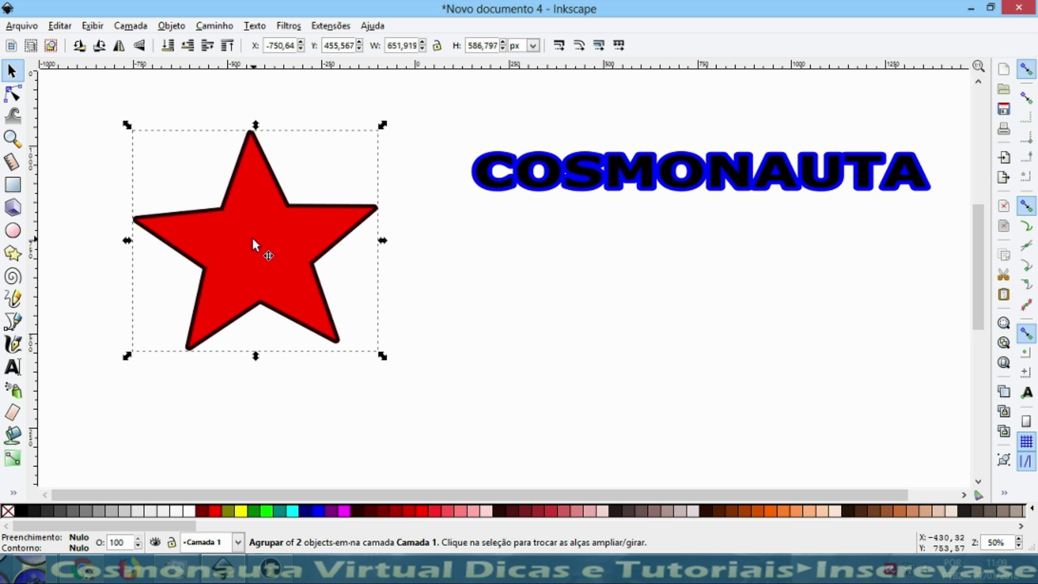